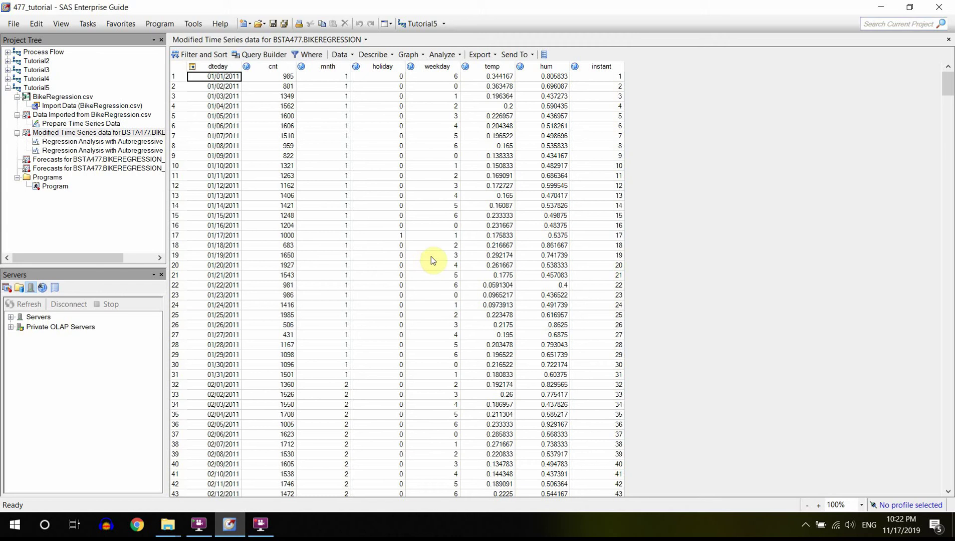
- Go to Analyze > Regression for the modified BSTA477.BIKEREGRESSION time series data
left_click(448, 54)
mouse_move(473, 155)
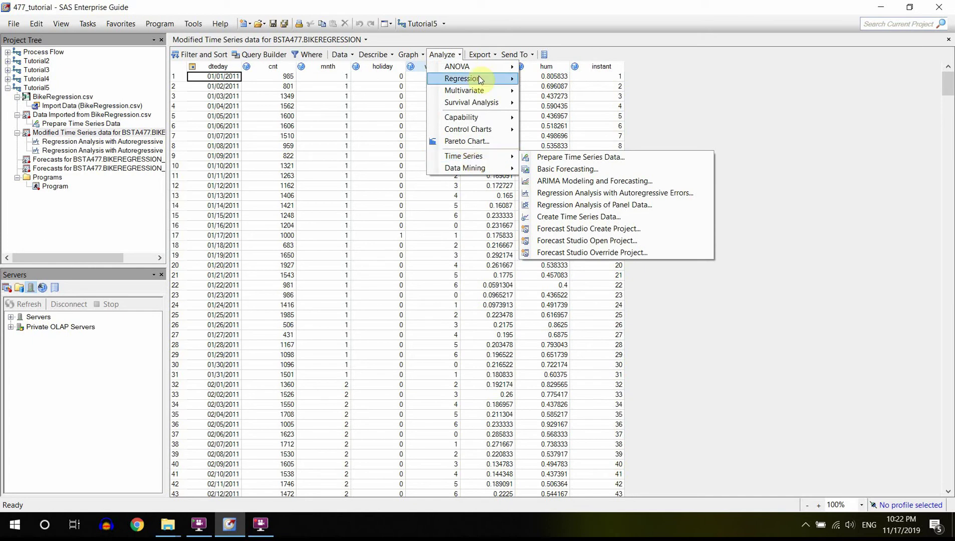
mouse_move(485, 76)
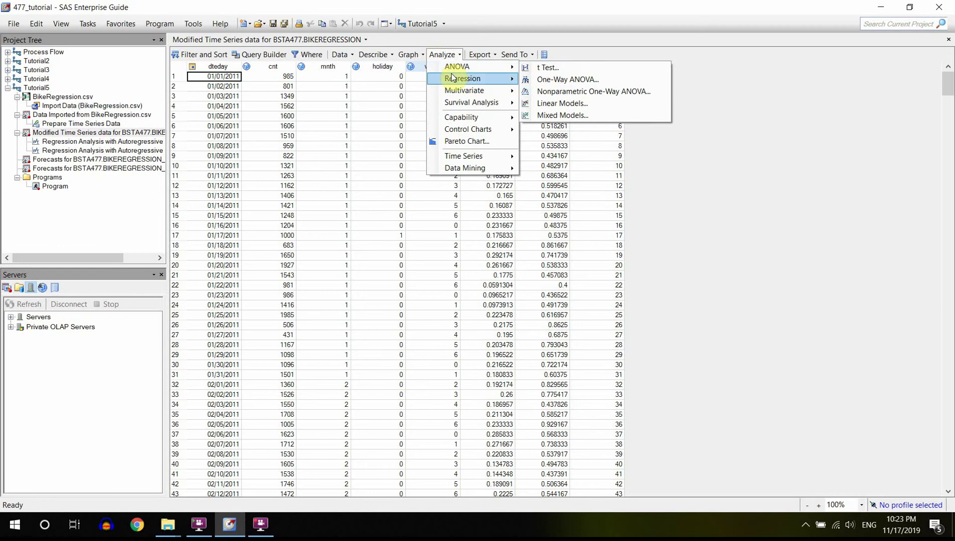
- Start a Linear Regression with cnt as dependent and mnth, holiday, weekday, temp, hum, instant as explanatory
left_click(584, 92)
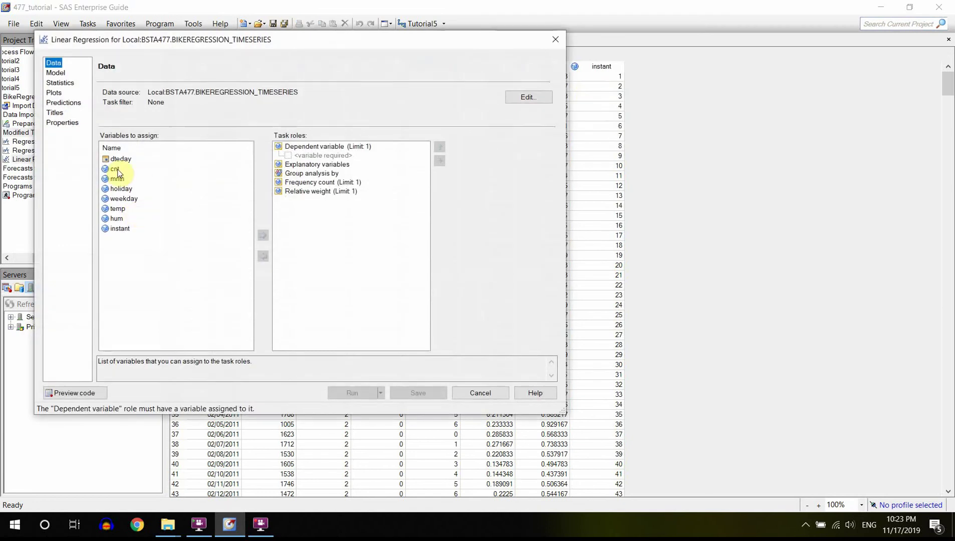
left_click_drag(118, 173, 311, 159)
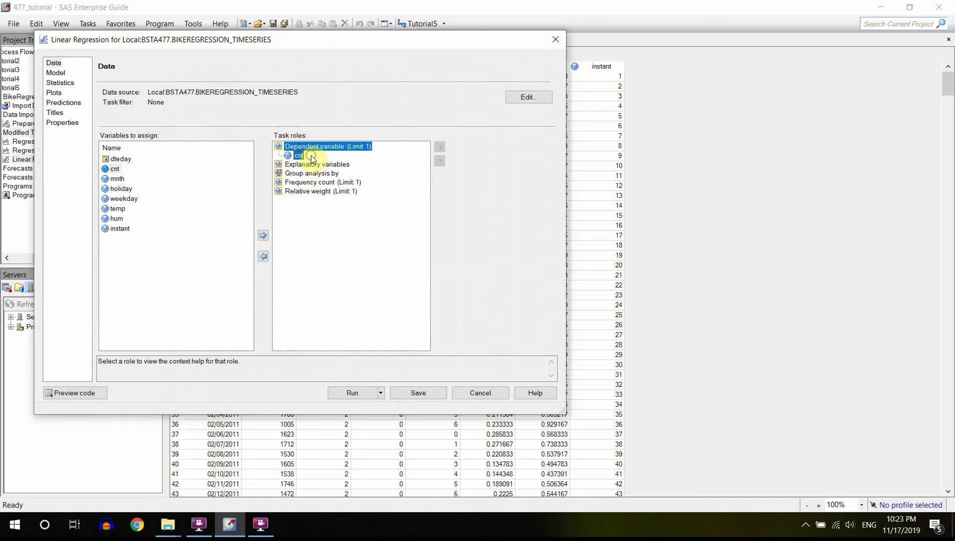
left_click(117, 179)
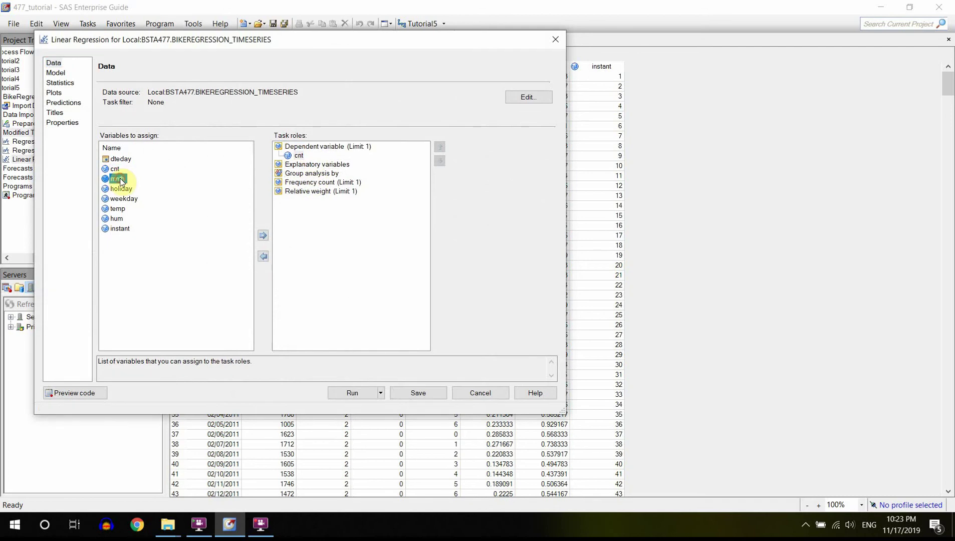
left_click(117, 230, "shift")
left_click_drag(117, 230, 340, 167)
left_click(56, 73)
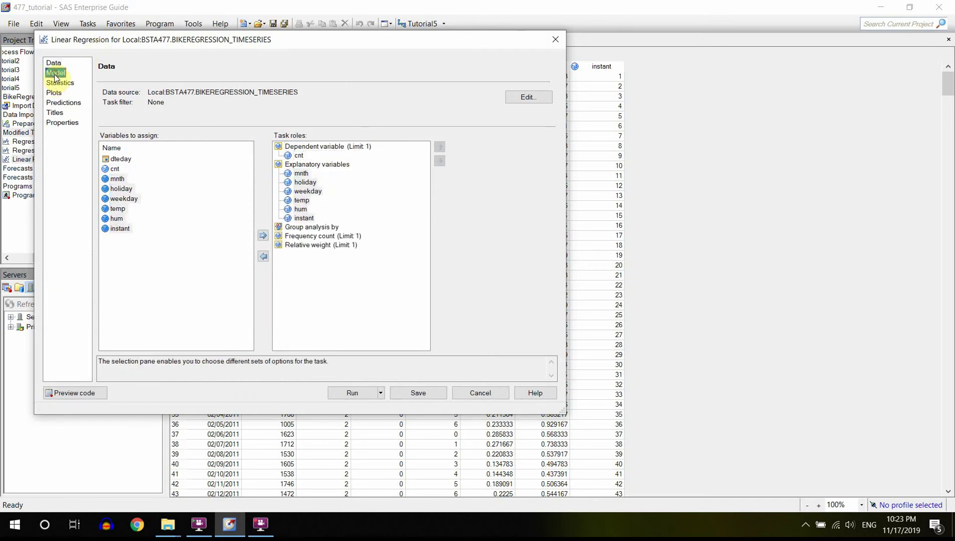
- Keep the full model with no selection method and request the Durbin-Watson statistic
left_click(193, 103)
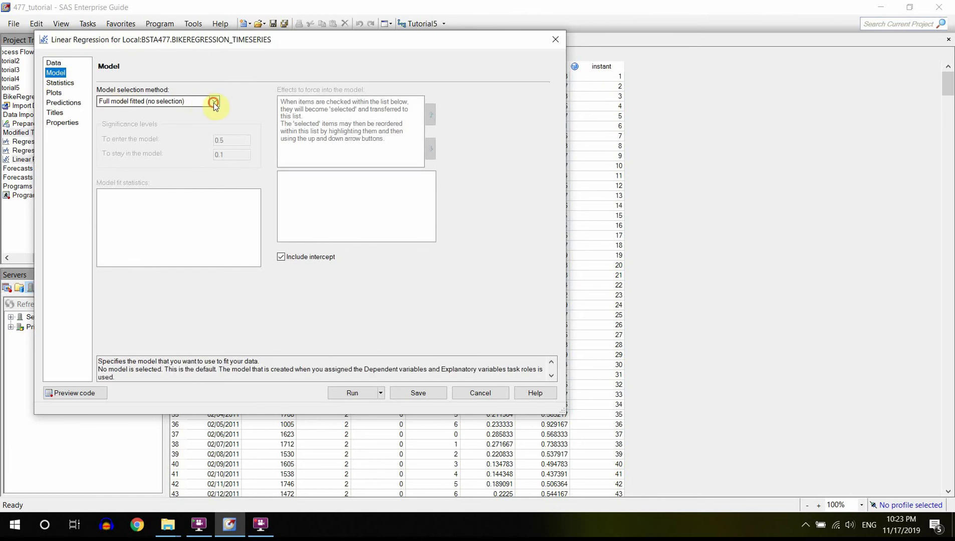
left_click(214, 101)
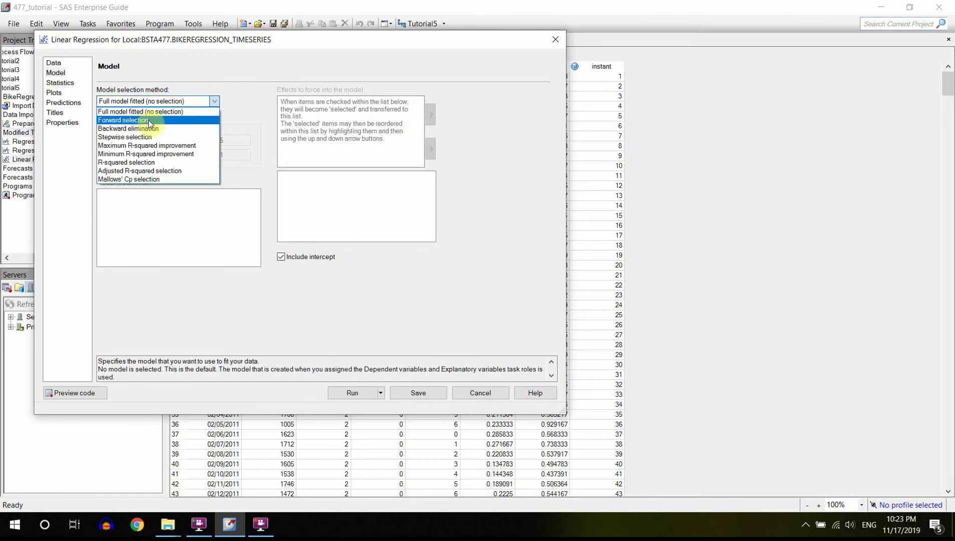
left_click(173, 112)
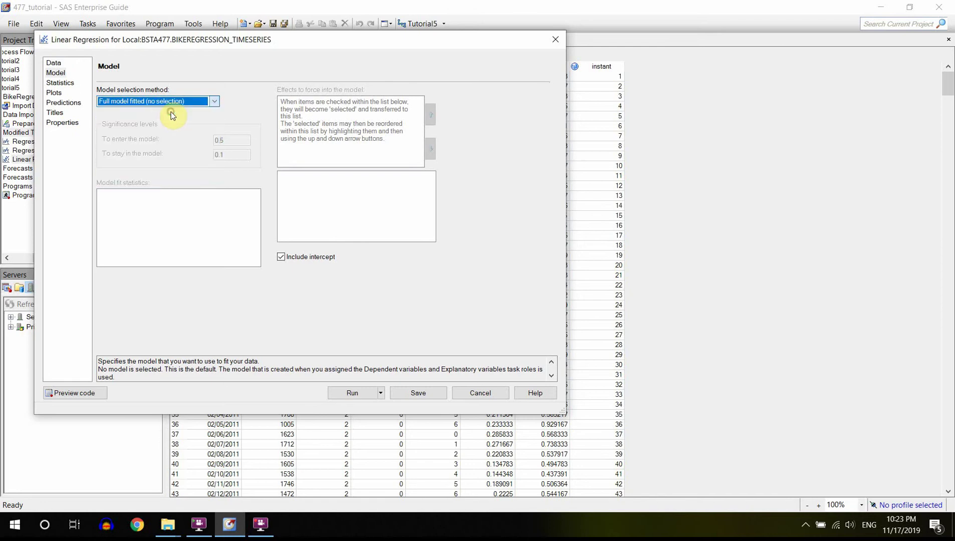
left_click(70, 84)
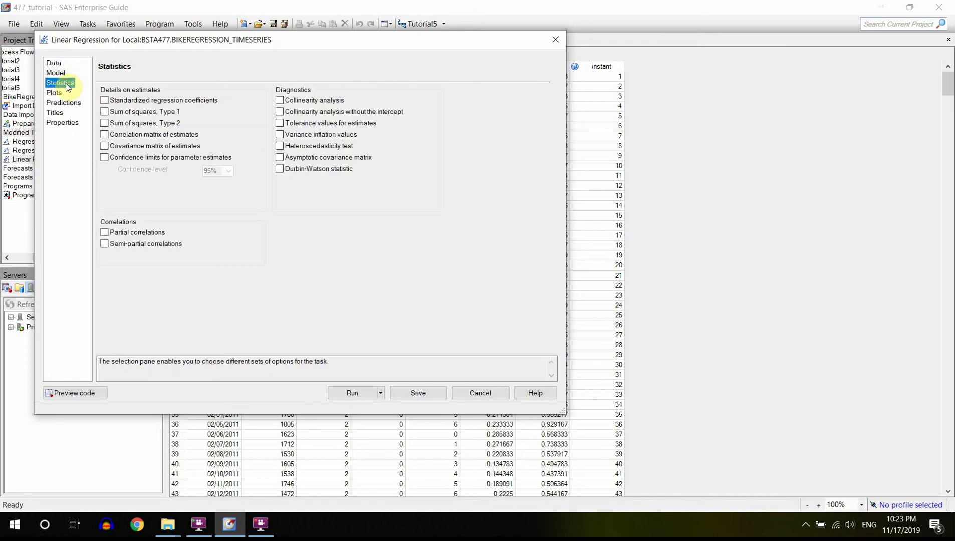
left_click(280, 169)
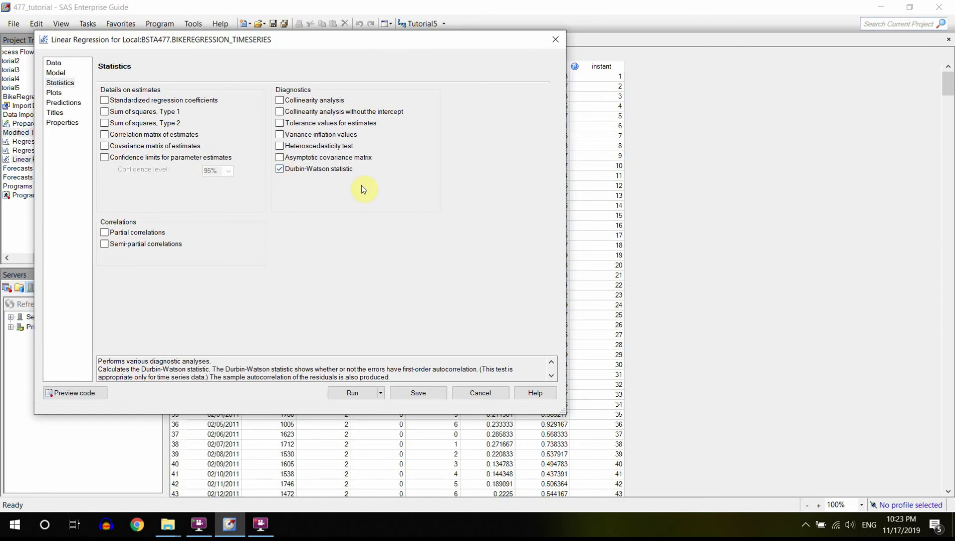
- Choose custom diagnostic plots, save predictions with residuals and prediction limits, and run the regression
left_click(56, 93)
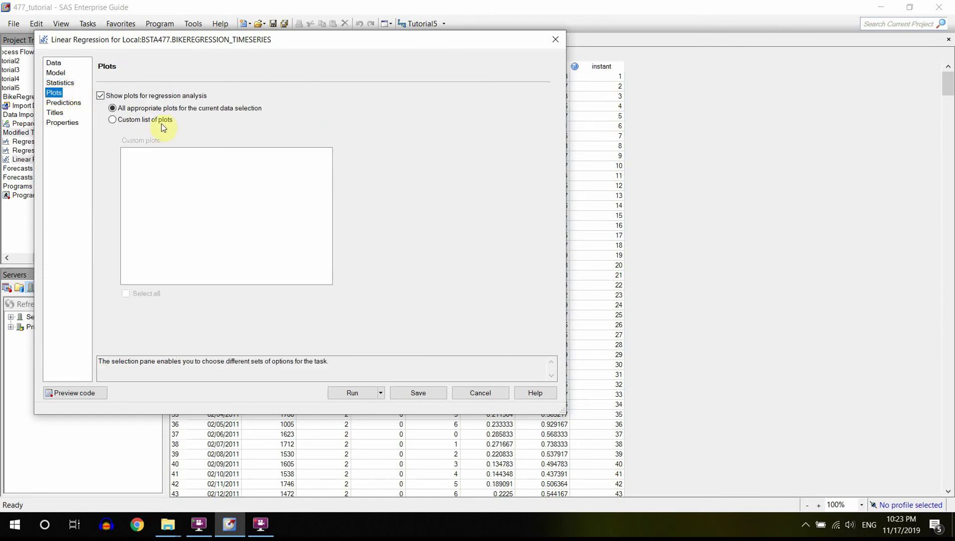
left_click(159, 120)
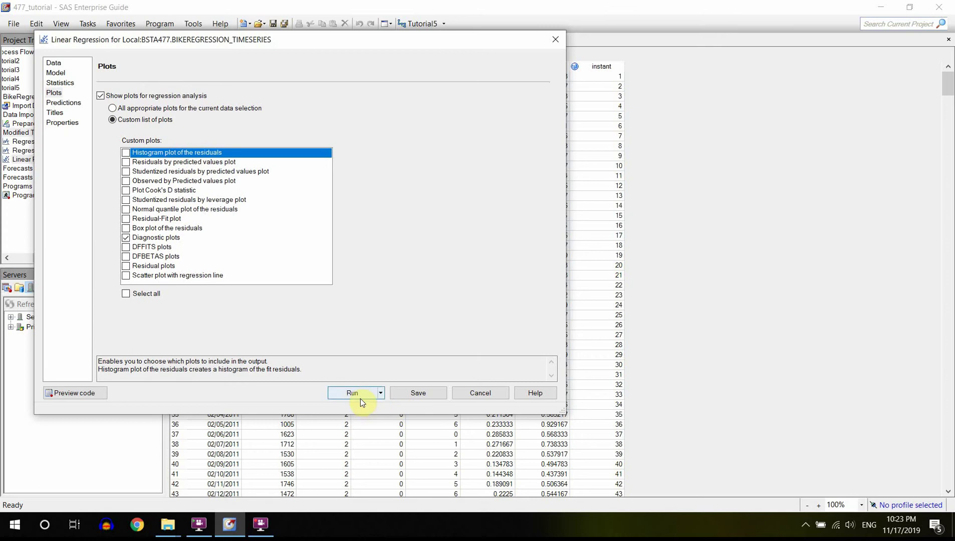
left_click(88, 103)
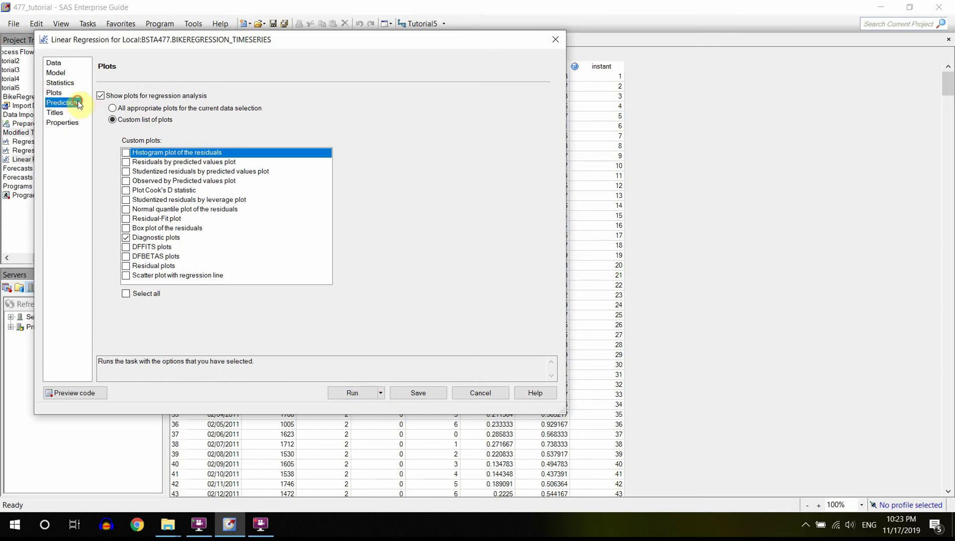
left_click(138, 106)
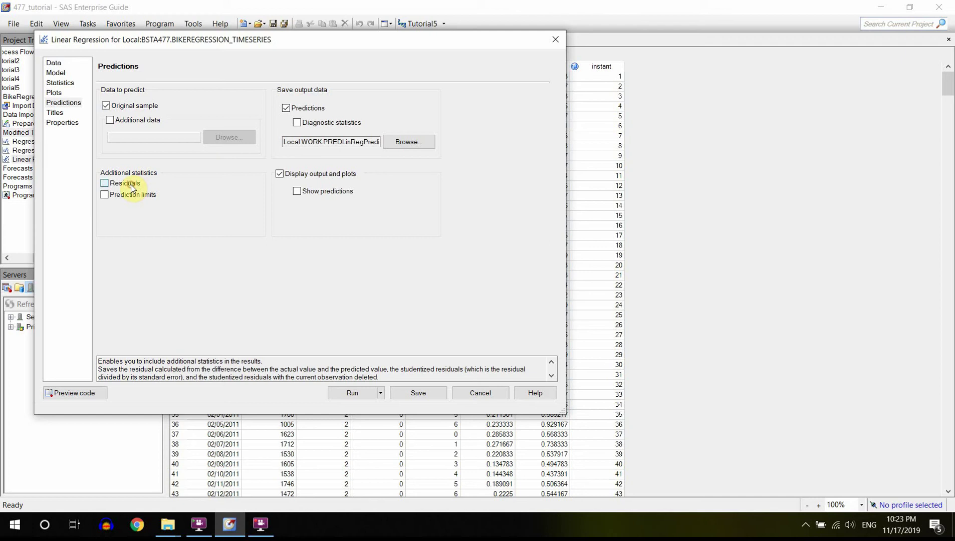
left_click(132, 198)
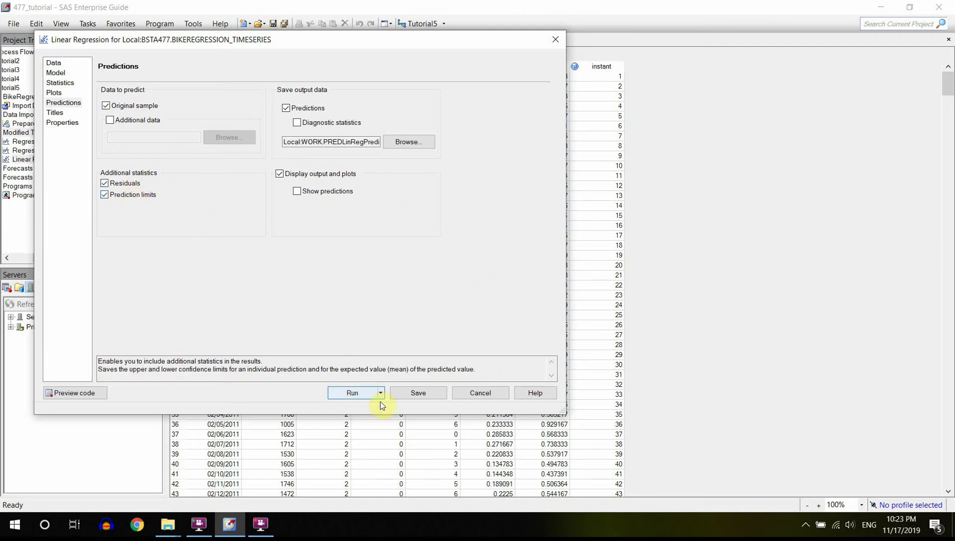
left_click(350, 192)
left_click(354, 393)
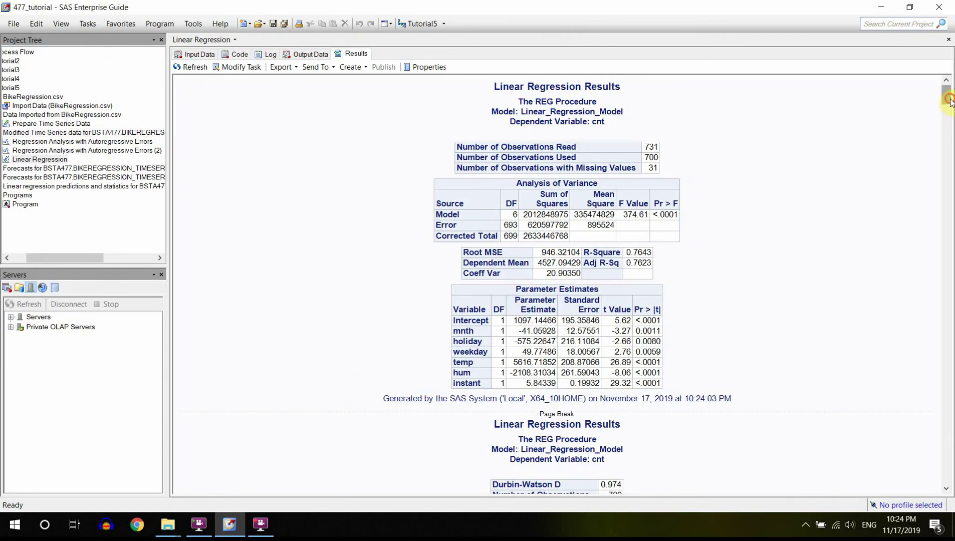
- Scroll through the Linear Regression output showing Durbin-Watson D 0.974 and autocorrelation 0.513
scroll(950, 105, "down", 3)
scroll(951, 105, "up", 1)
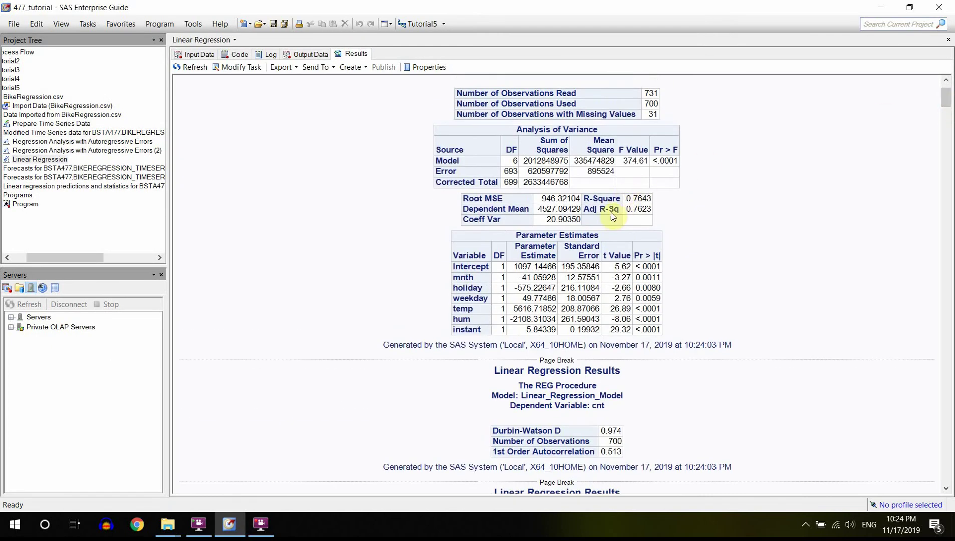
- Open the Autoregressive Errors (2) results showing Total R-Square 0.7643, then reopen the Linear Regression results
double_click(73, 151)
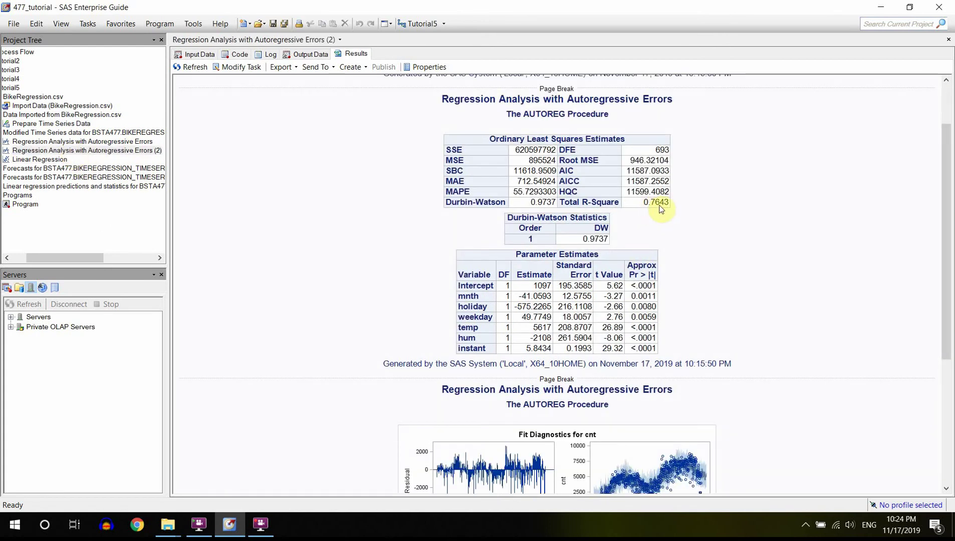
double_click(38, 160)
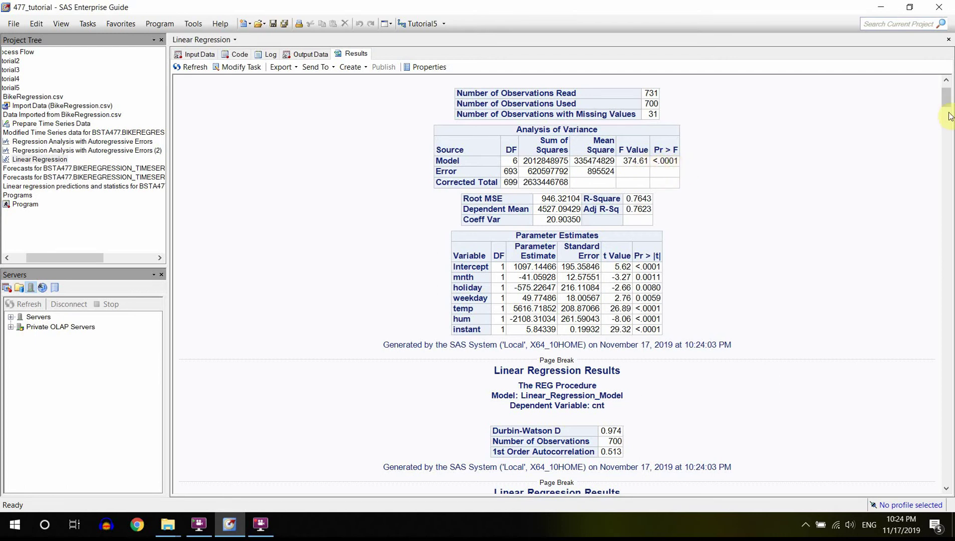
- Scroll past Parameter Estimates and Durbin-Watson to the Fit Diagnostics for cnt panel (MSE 895524)
left_click_drag(945, 92, 949, 110)
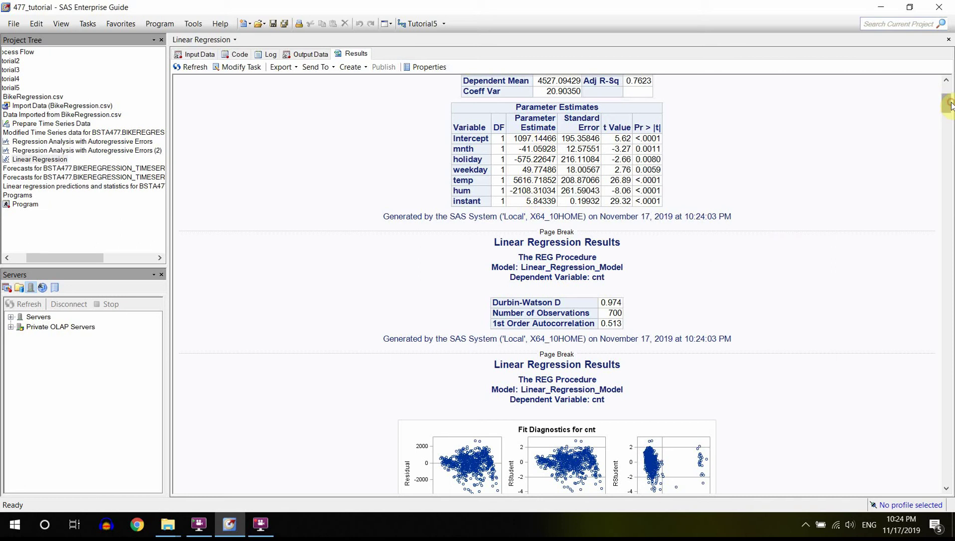
left_click_drag(948, 104, 951, 123)
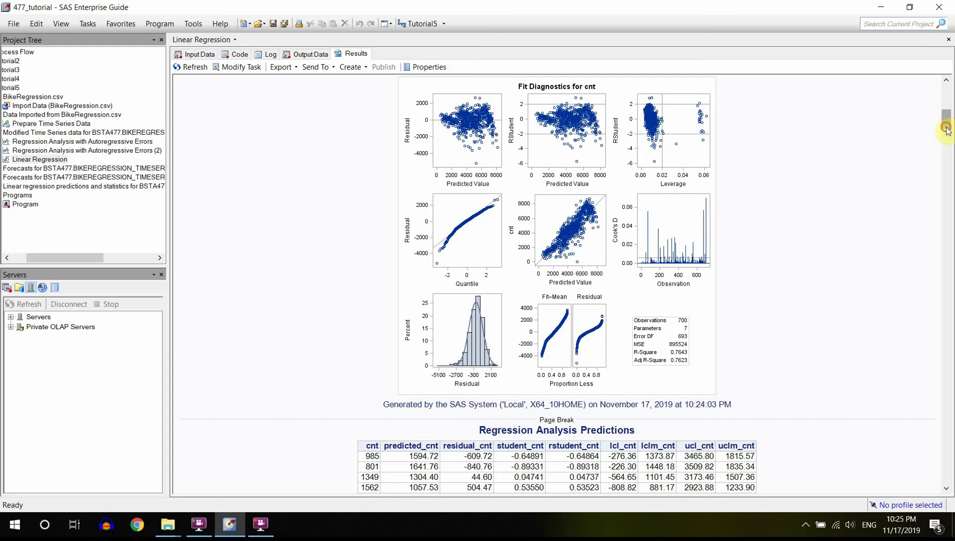
left_click_drag(945, 119, 948, 117)
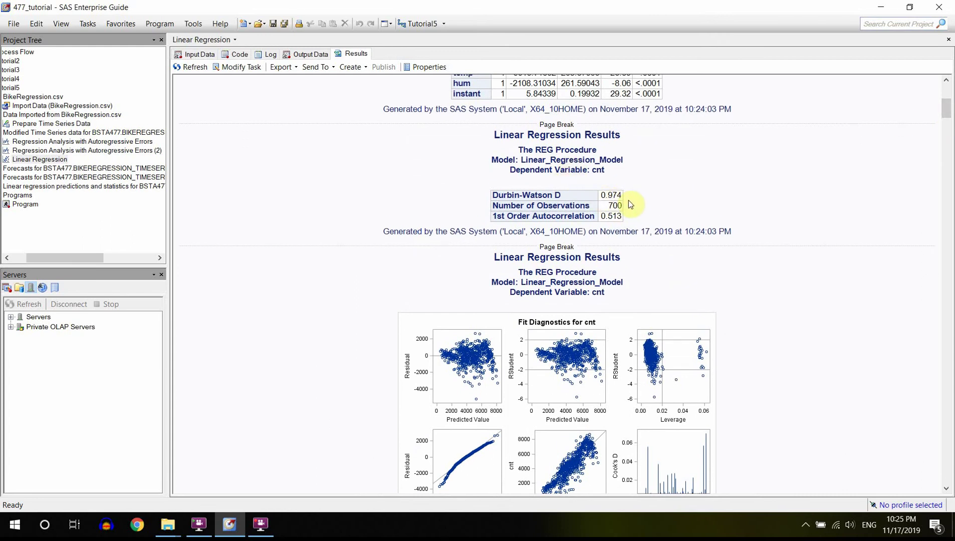
left_click_drag(945, 116, 950, 119)
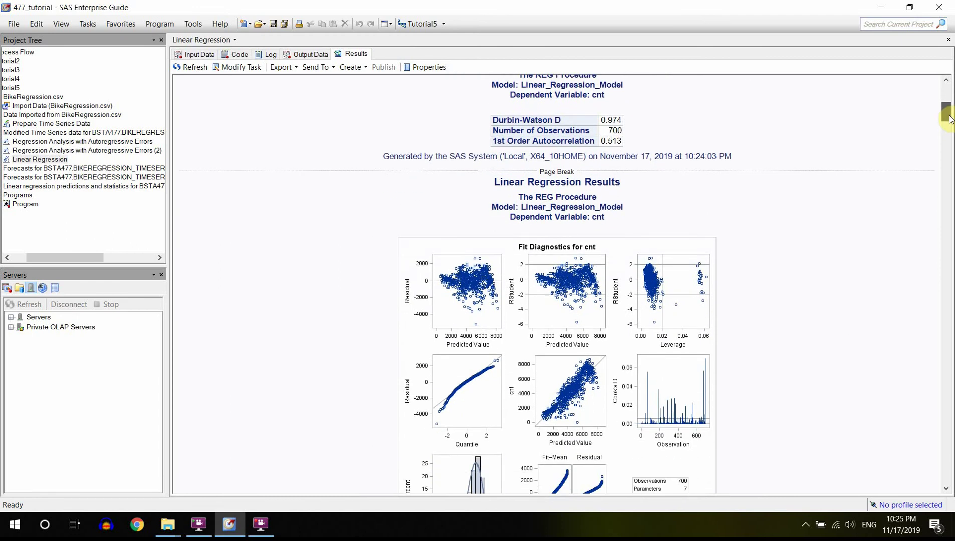
left_click_drag(950, 119, 949, 123)
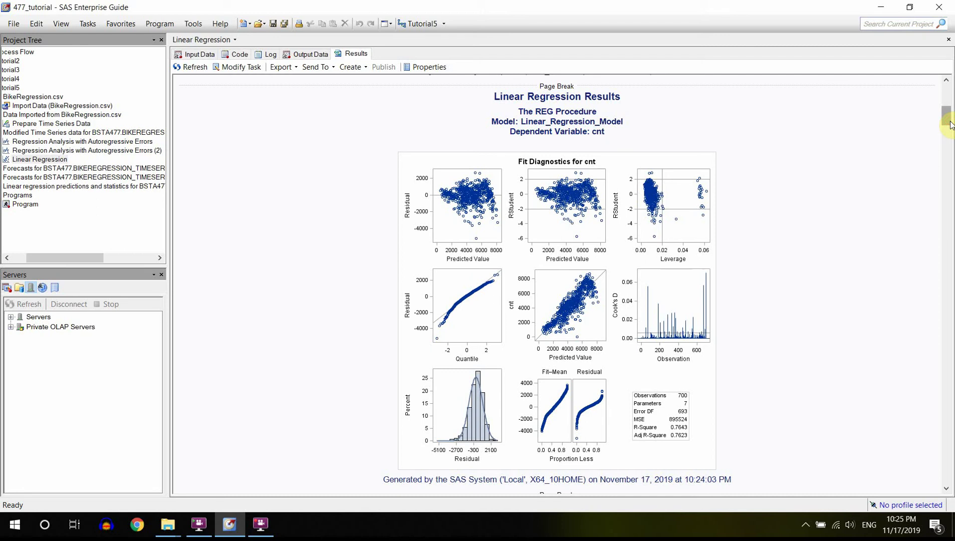
scroll(951, 126, "down", 1)
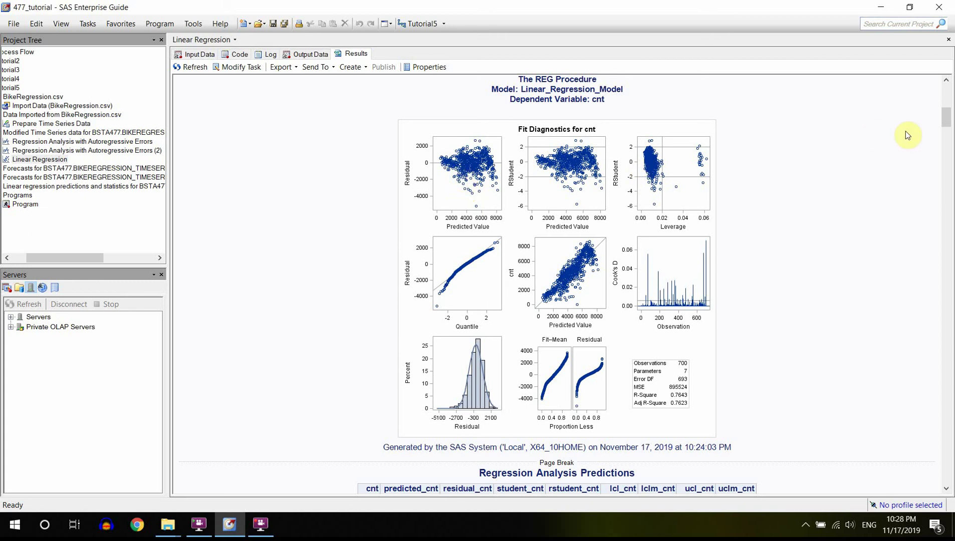
left_click_drag(941, 123, 944, 106)
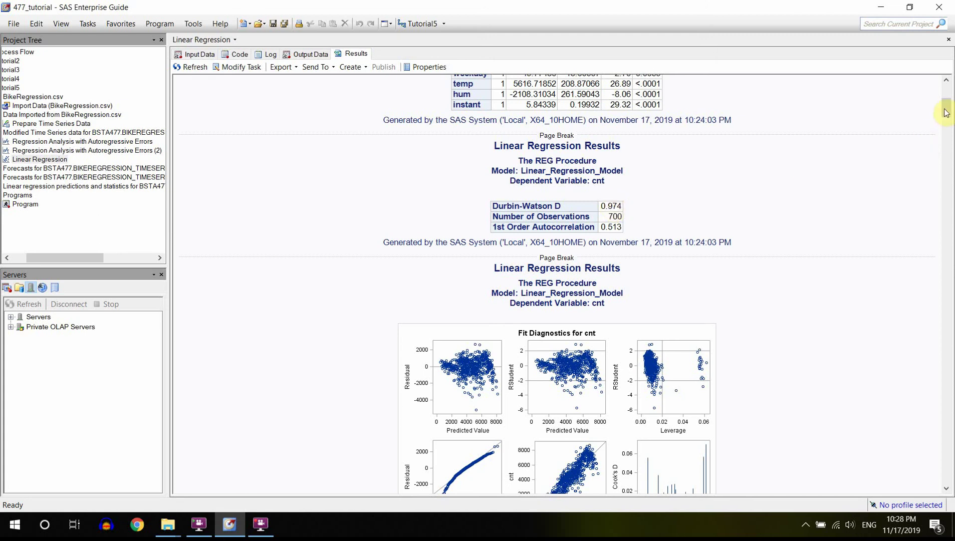
scroll(949, 113, "down", 1)
left_click_drag(948, 114, 948, 120)
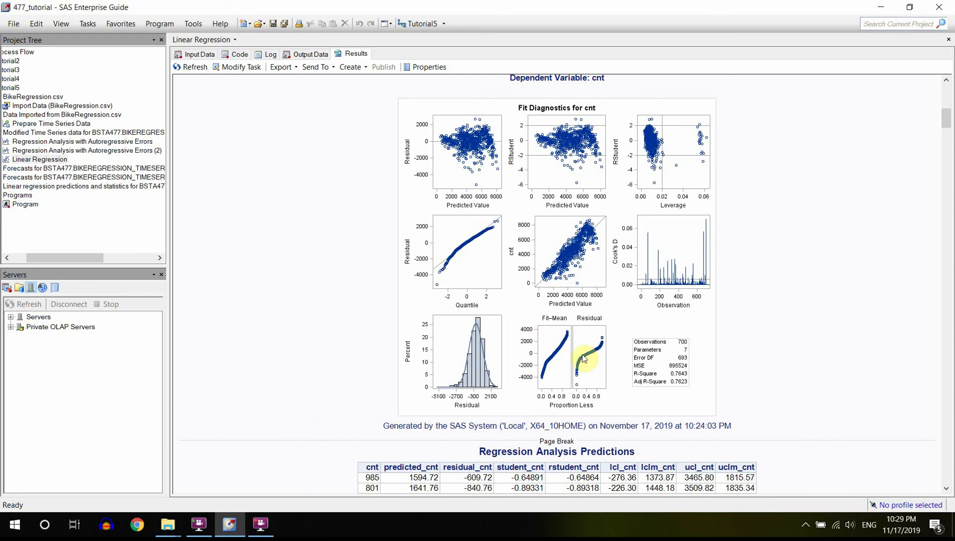
double_click(125, 151)
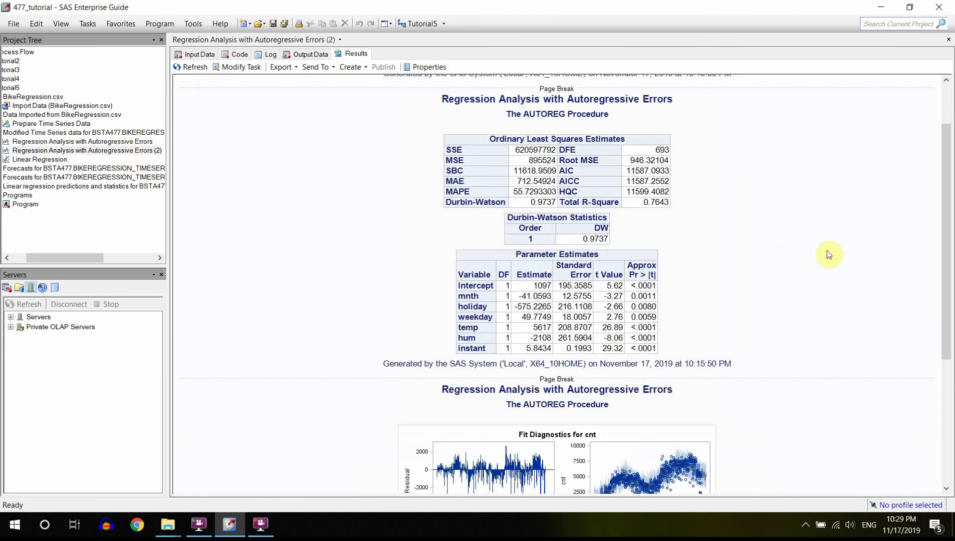
left_click_drag(940, 251, 944, 201)
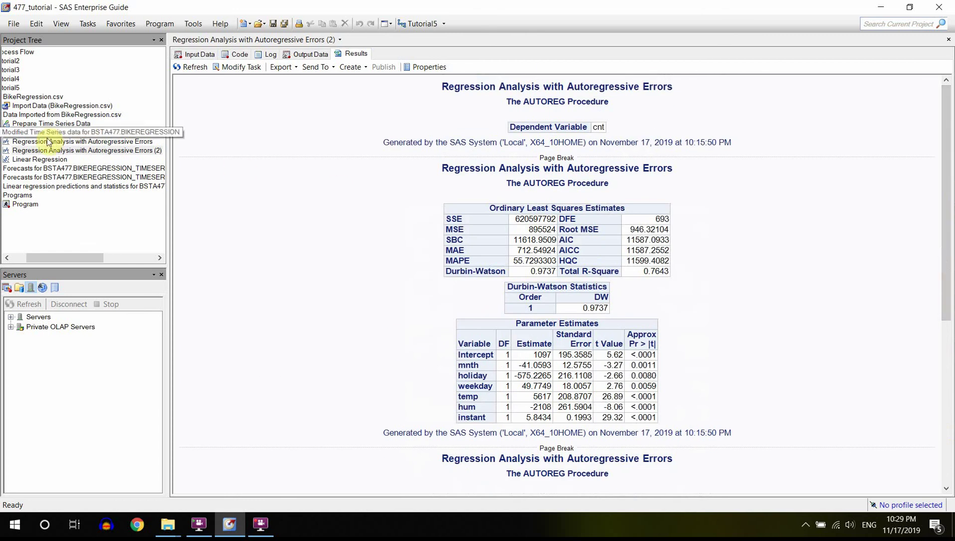
double_click(41, 159)
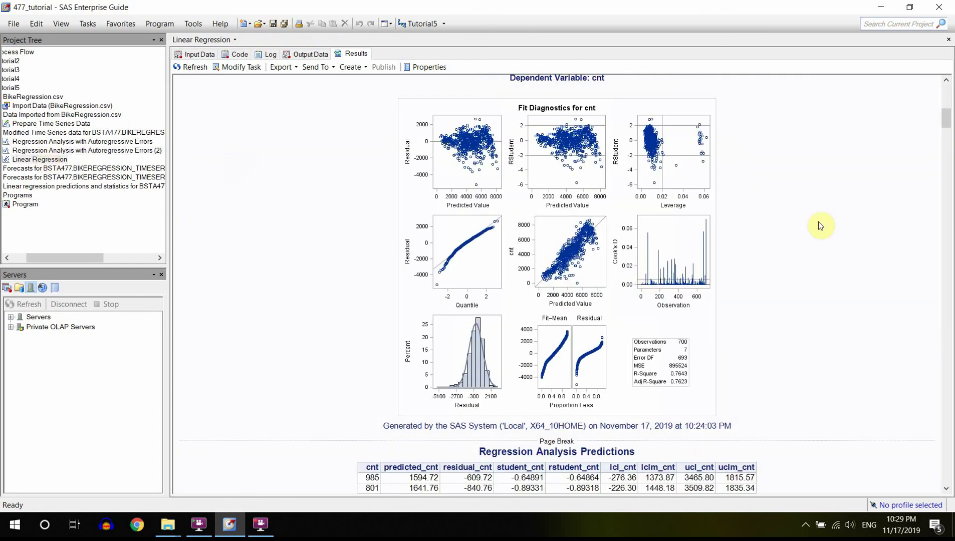
- Scroll to the Regression Analysis Predictions table and show the Output Data table of predictions
left_click_drag(946, 118, 951, 477)
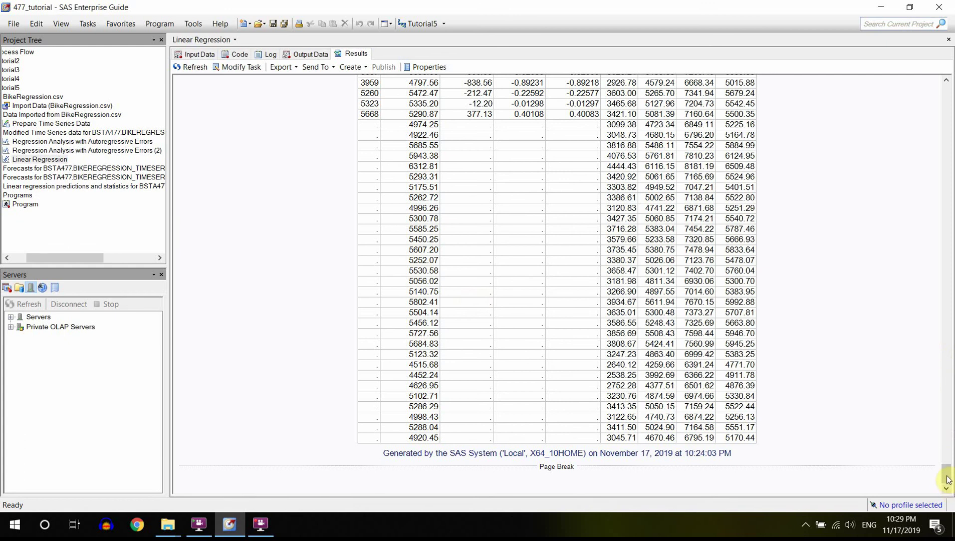
left_click_drag(945, 478, 947, 465)
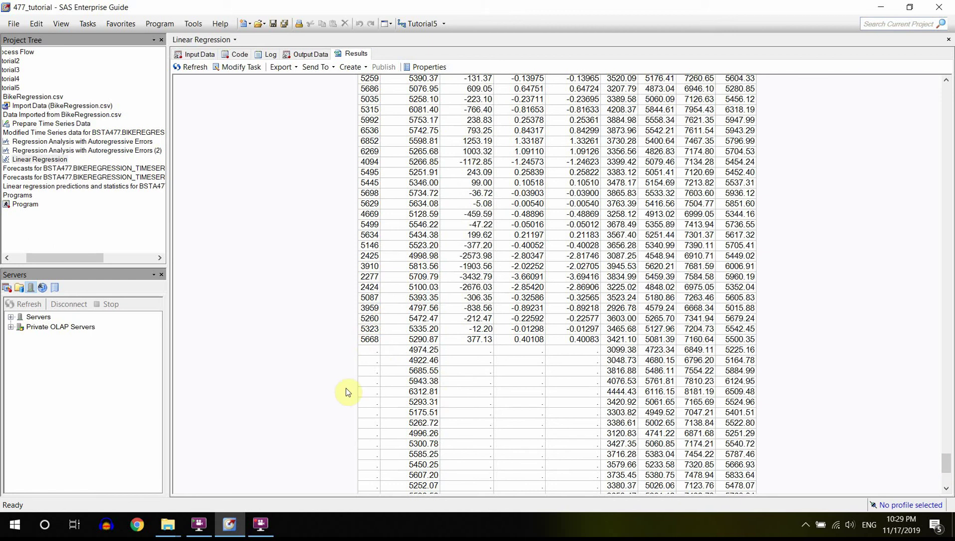
left_click(304, 60)
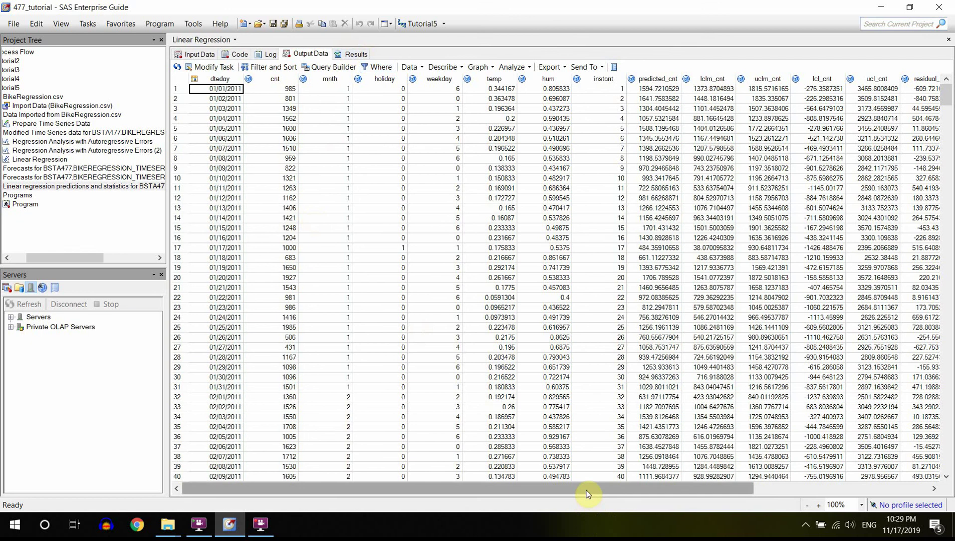
- Highlight the predicted_cnt column and scroll to rows 694–731, where rows past 700 lack residuals
left_click_drag(586, 489, 760, 507)
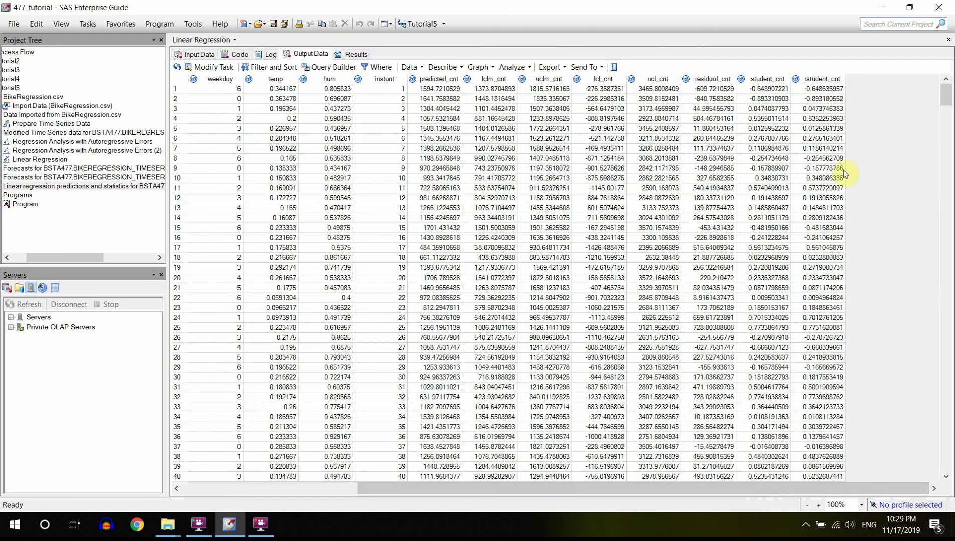
left_click(684, 132)
key("Left")
key("Left")
key("Left")
key("Left")
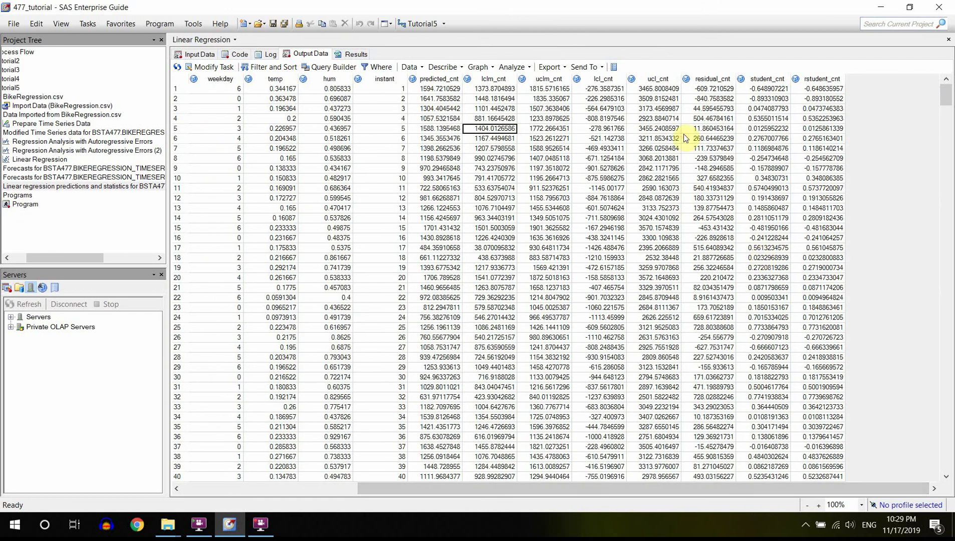
left_click(443, 78)
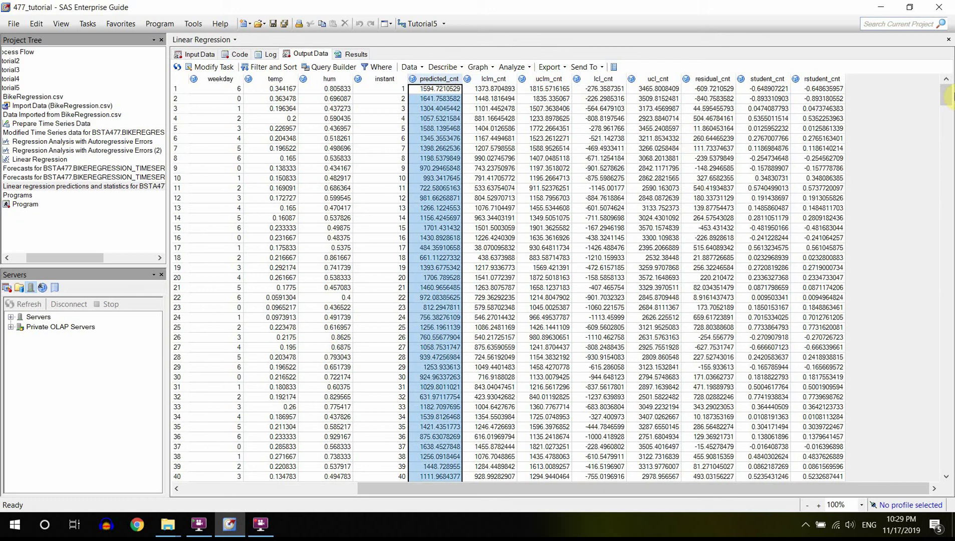
left_click_drag(949, 233, 946, 461)
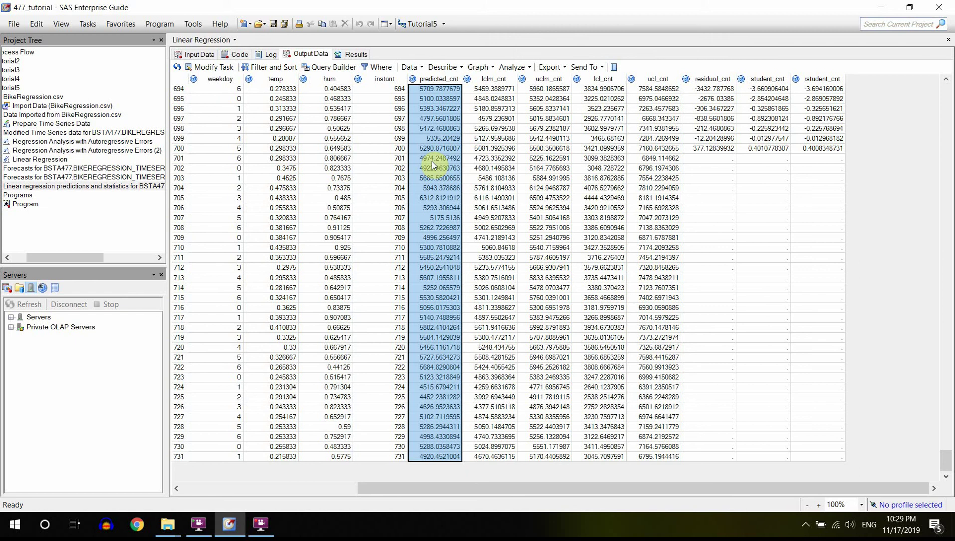
left_click(260, 524)
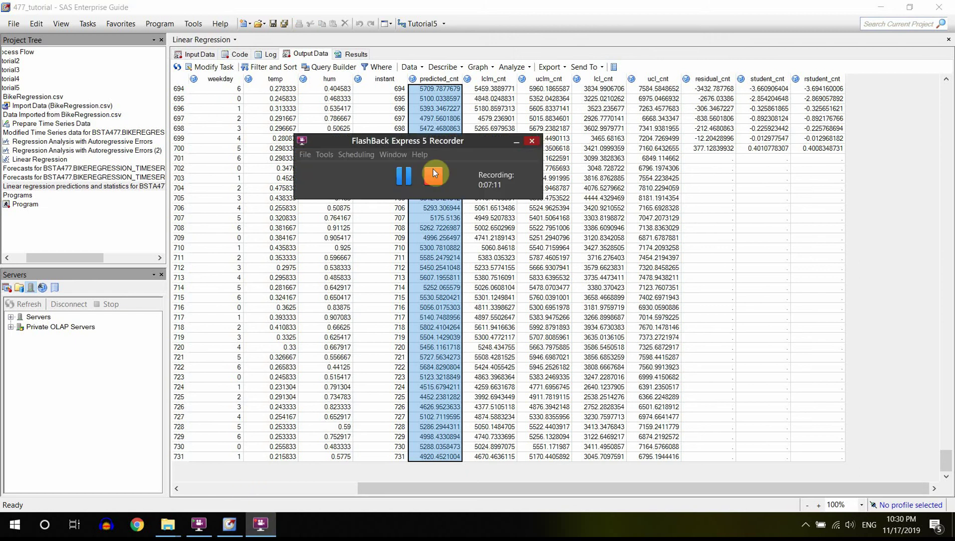